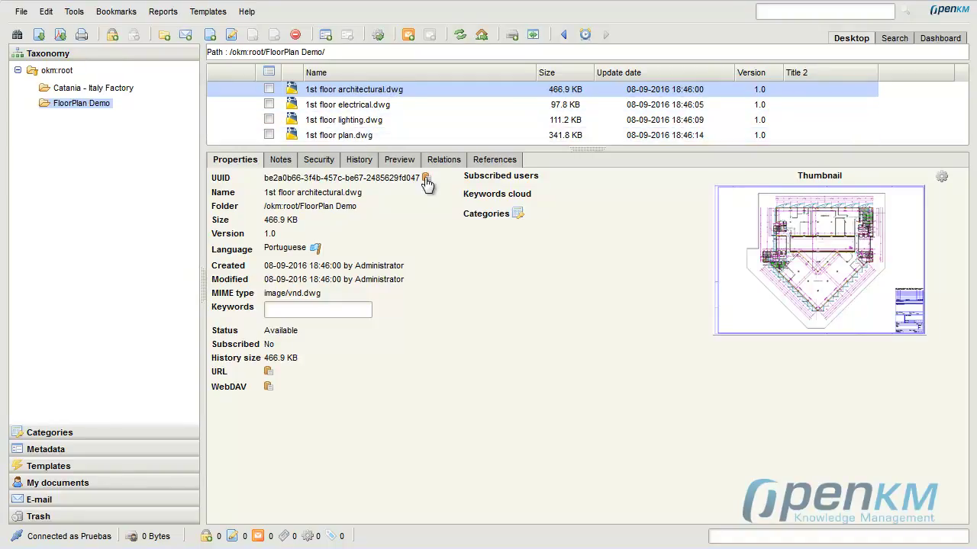
View the references of 1st floor architectural.dwg and open the properties of the referenced 1st floor plan.dwg
{"action": "left_click", "coordinate": [494, 162]}
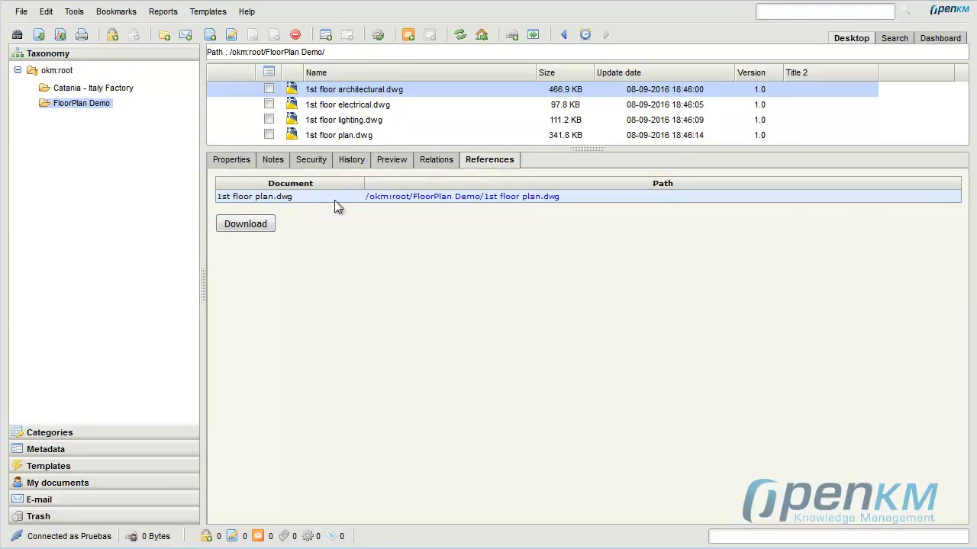
{"action": "left_click", "coordinate": [455, 198]}
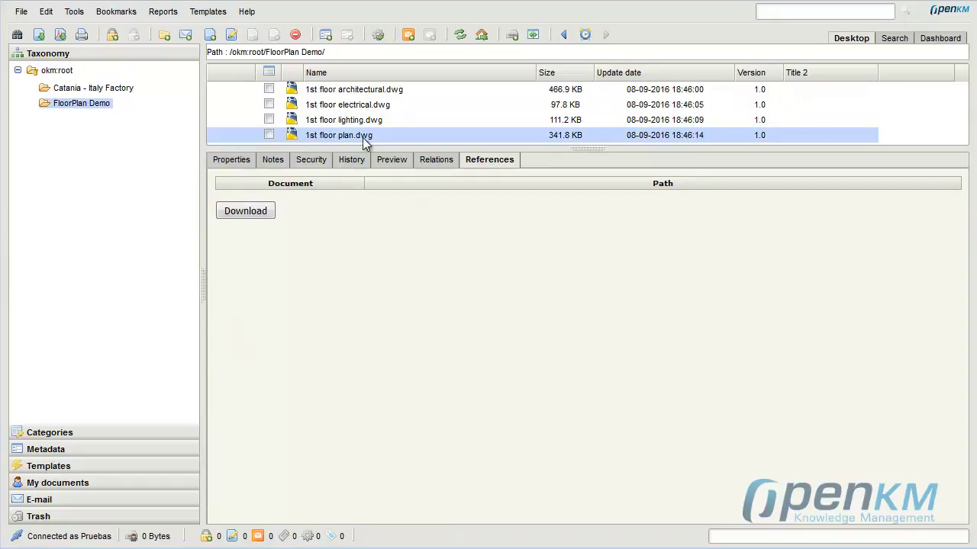
{"action": "left_click", "coordinate": [234, 161]}
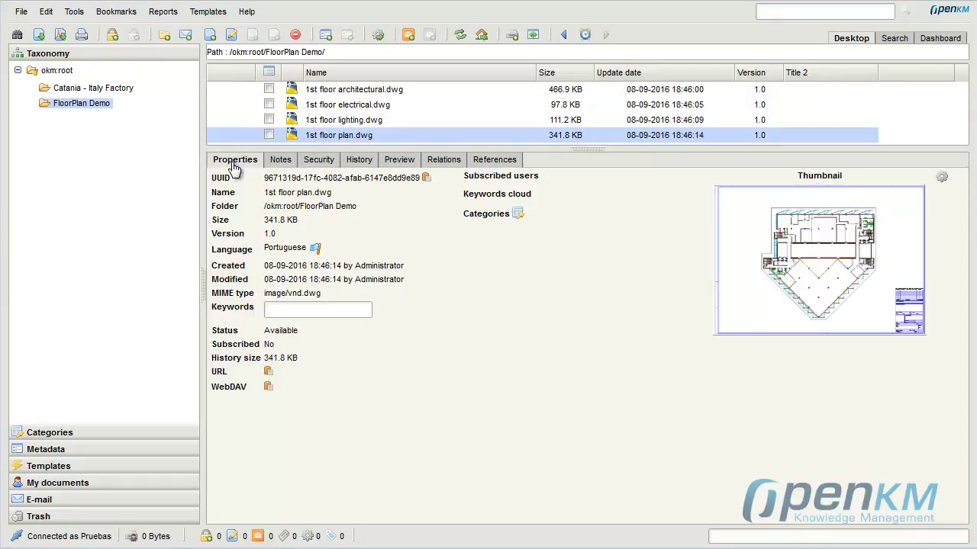
Preview 1st floor architectural.dwg and move the viewer's floating tool palette closer to the drawing
{"action": "left_click", "coordinate": [369, 89]}
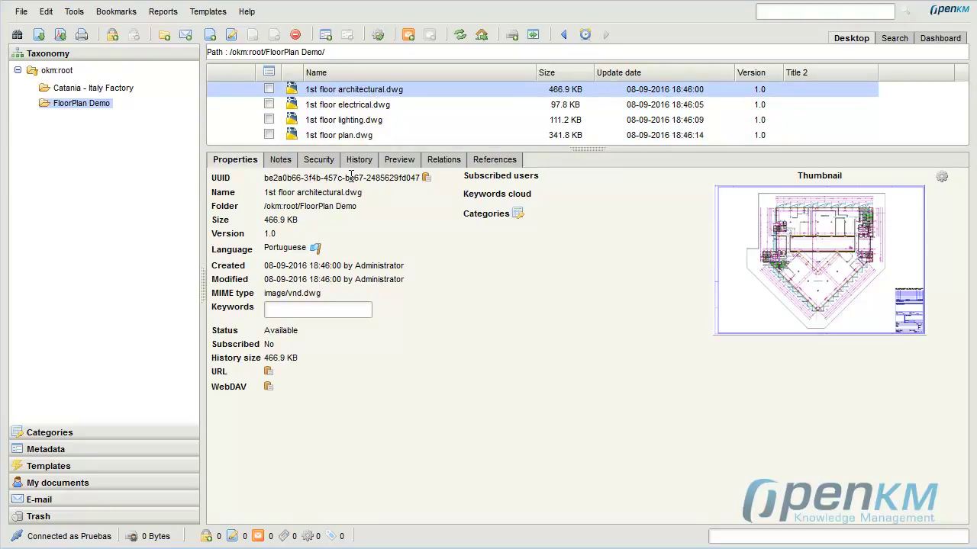
{"action": "left_click", "coordinate": [402, 167]}
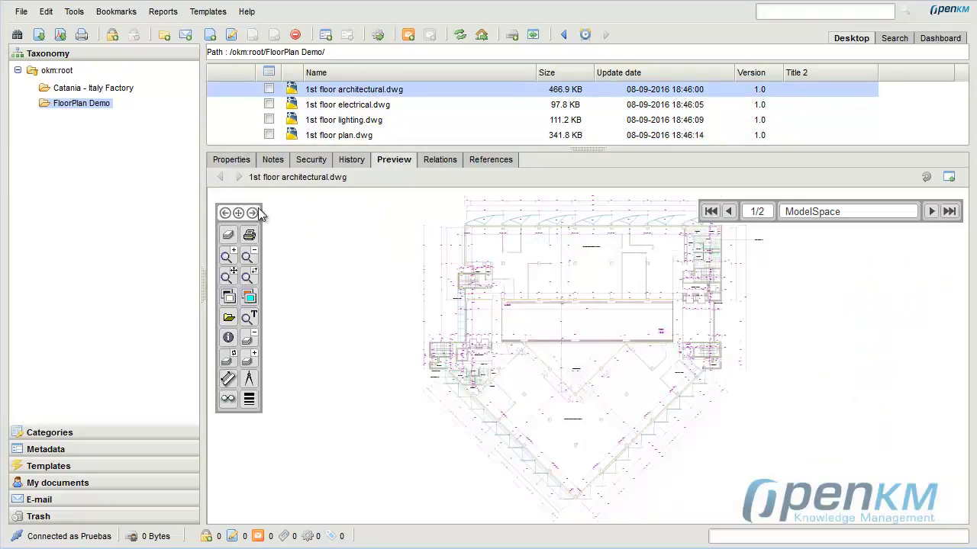
{"action": "left_click_drag", "start_coordinate": [237, 212], "coordinate": [282, 212]}
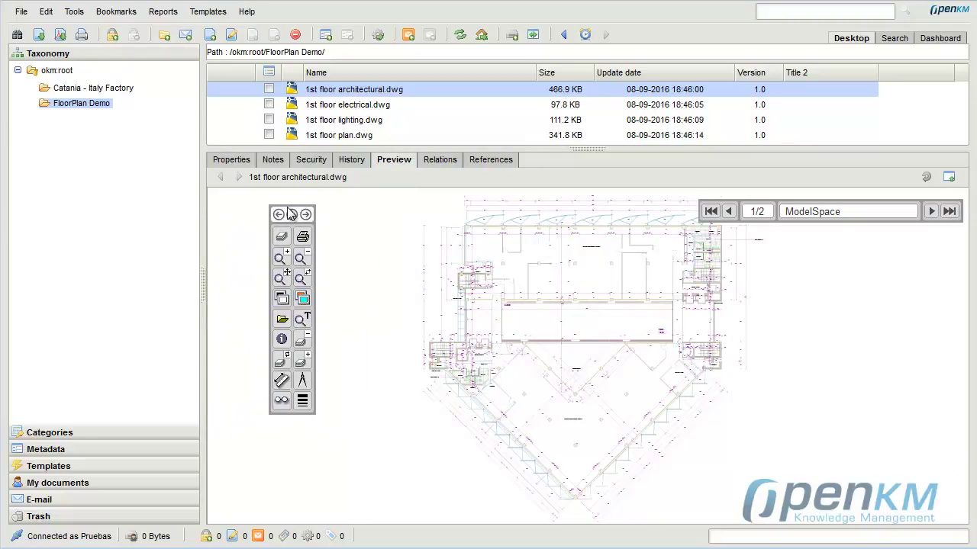
Zoom ModelSpace out, in and back to its full extents, and view the Architectural Plan layout before returning to ModelSpace
{"action": "left_click", "coordinate": [309, 260]}
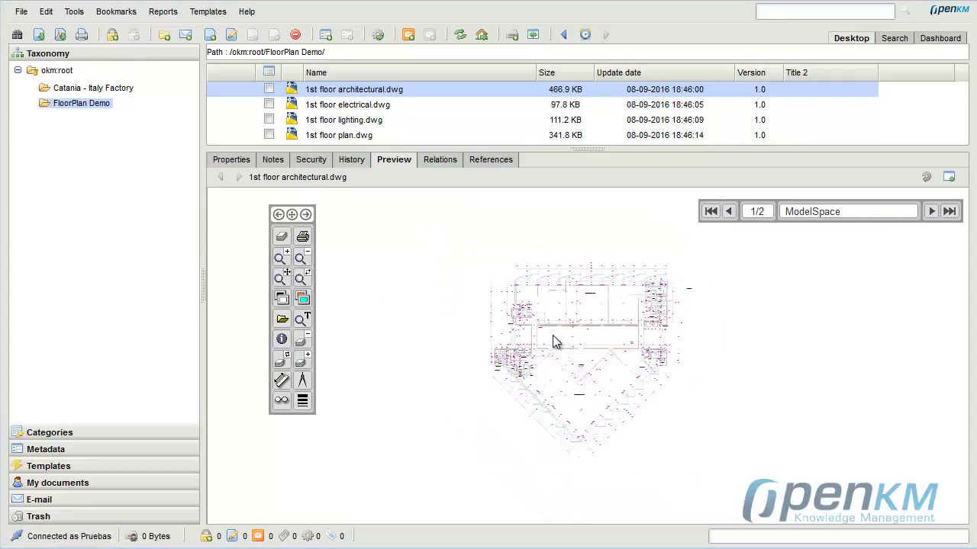
{"action": "scroll", "coordinate": [556, 342], "scroll_direction": "up", "scroll_amount": 5}
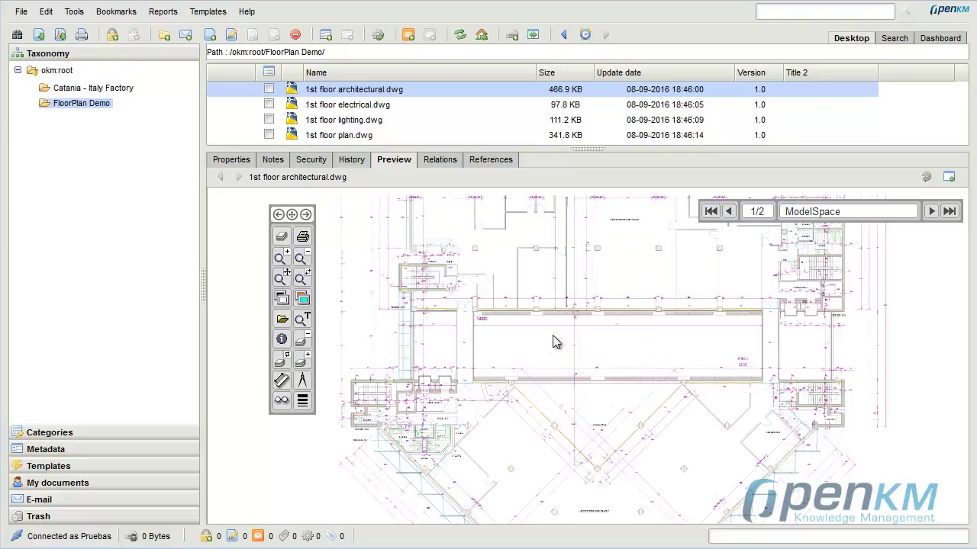
{"action": "scroll", "coordinate": [555, 342], "scroll_direction": "up", "scroll_amount": 3}
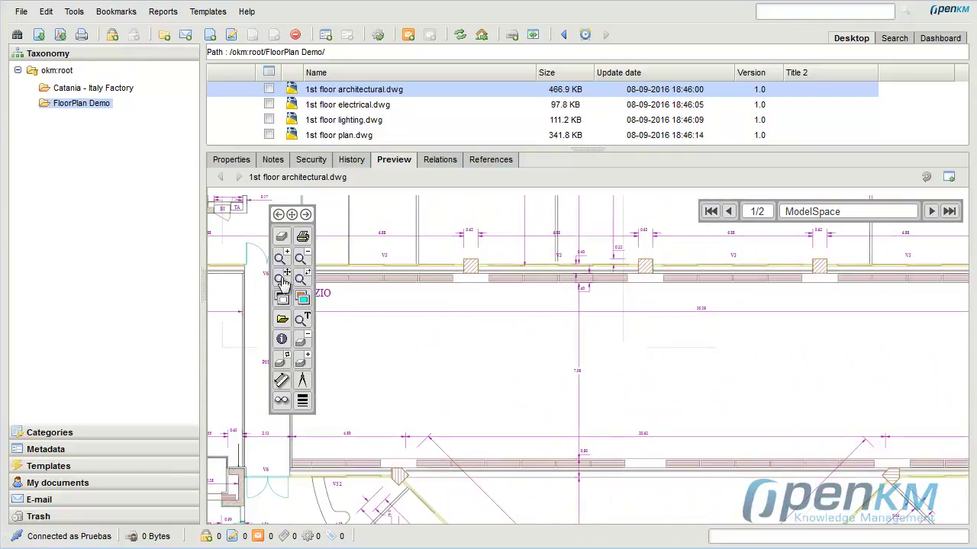
{"action": "left_click", "coordinate": [282, 282]}
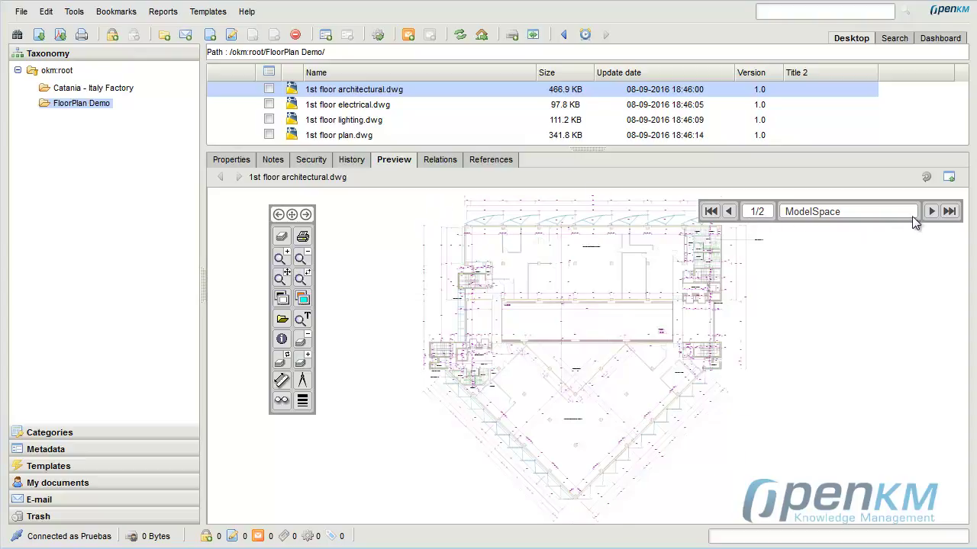
{"action": "left_click", "coordinate": [931, 213]}
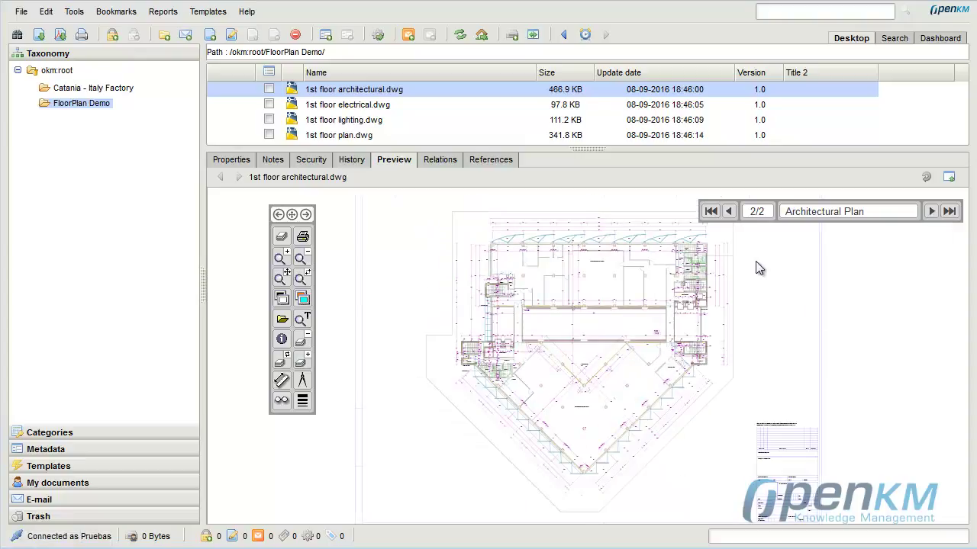
{"action": "left_click", "coordinate": [710, 212]}
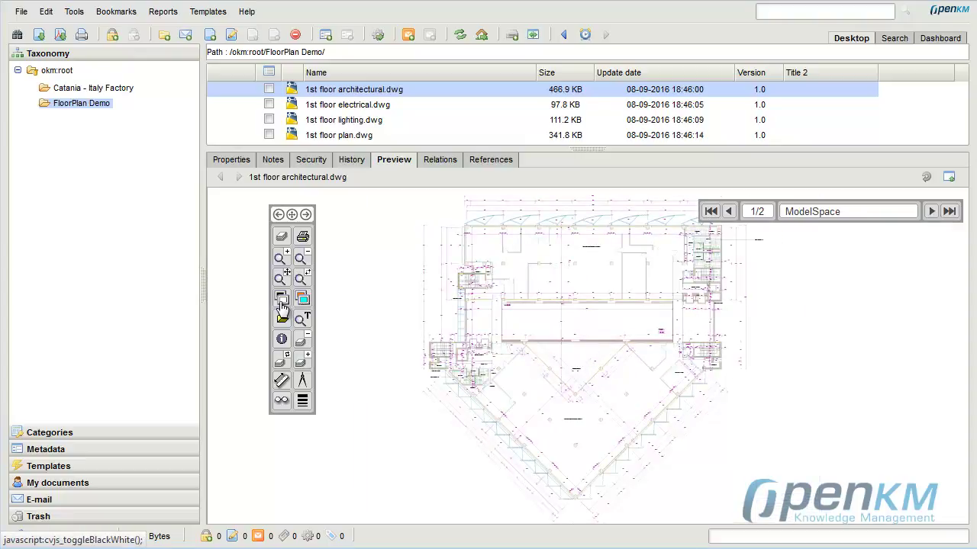
Cycle the drawing through its black-and-white display modes, including white lines on black, and return it to colour
{"action": "left_click", "coordinate": [280, 302]}
{"action": "left_click", "coordinate": [281, 302]}
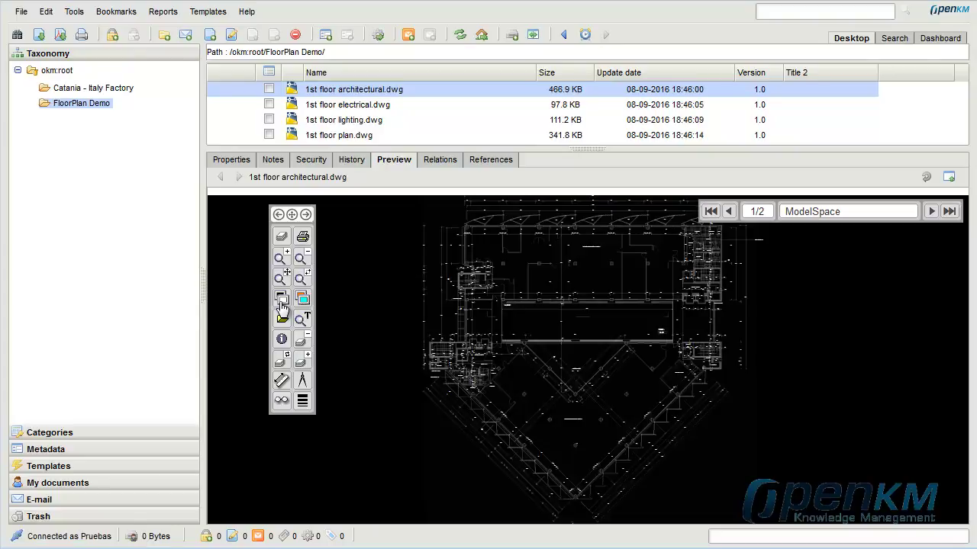
{"action": "left_click", "coordinate": [280, 302]}
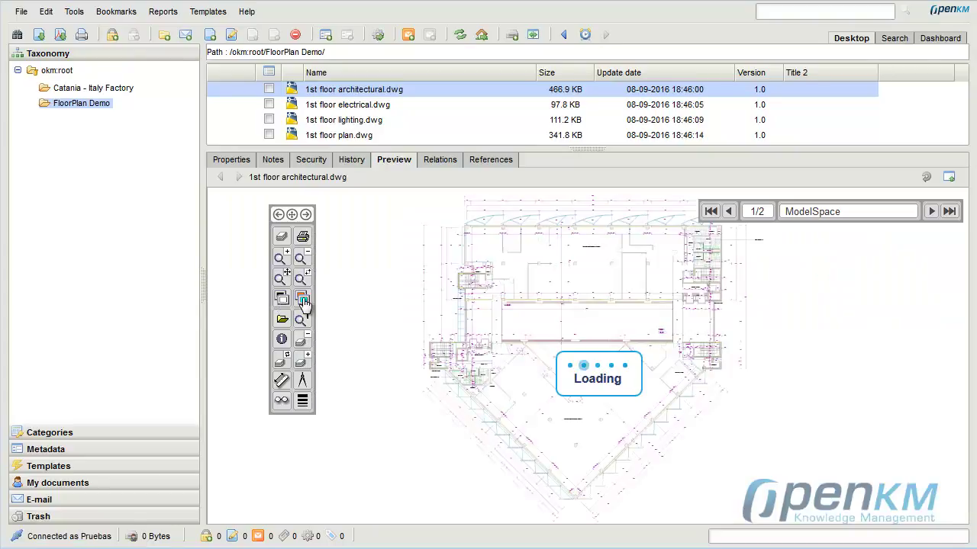
Try a Pink background for the drawing and set it back to White
{"action": "left_click", "coordinate": [304, 300]}
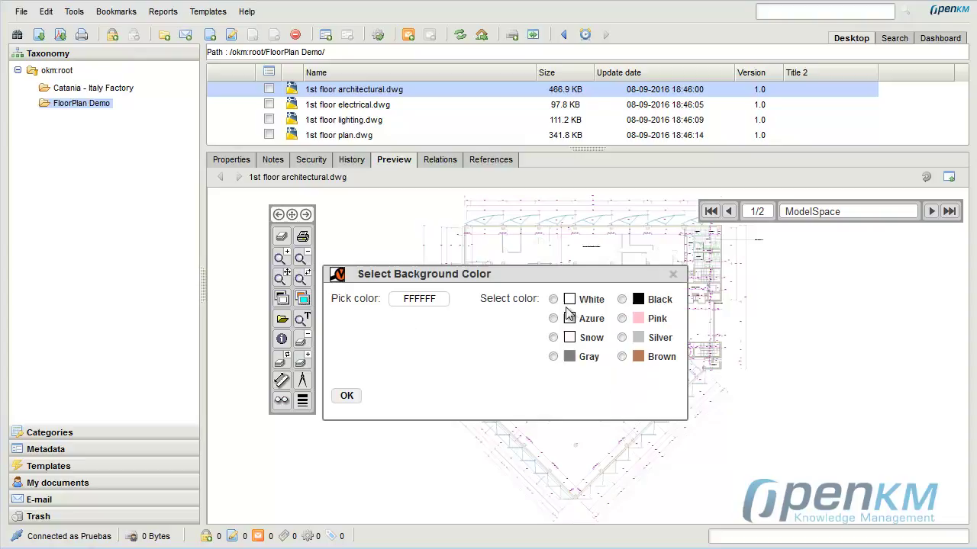
{"action": "left_click", "coordinate": [622, 319]}
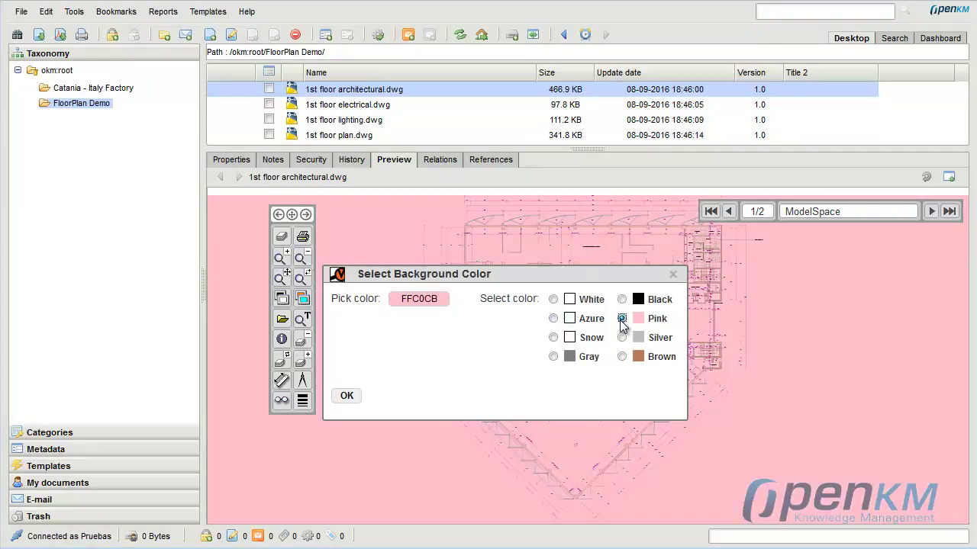
{"action": "left_click", "coordinate": [554, 301]}
{"action": "left_click", "coordinate": [347, 396]}
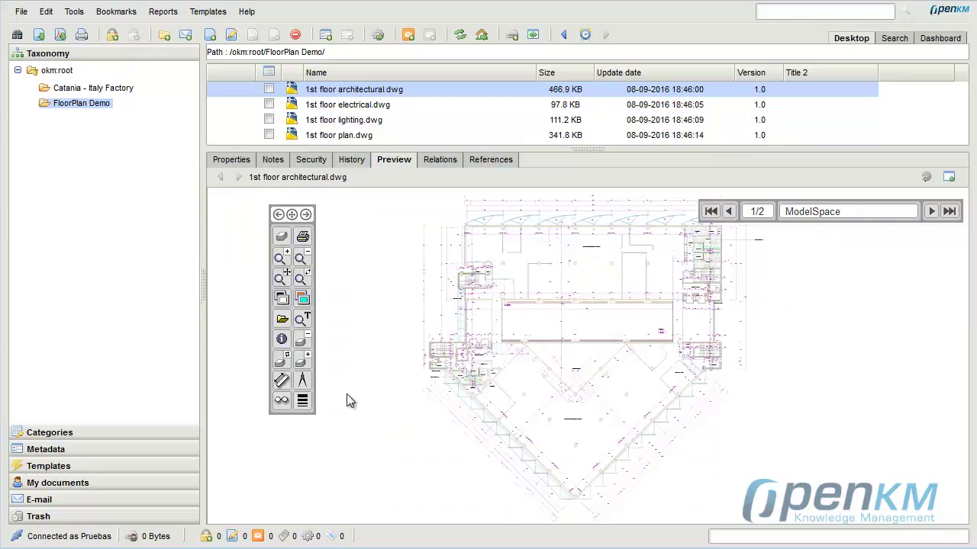
Search the drawing for the text "avac" at a zoom level of 1000%
{"action": "left_click", "coordinate": [300, 322]}
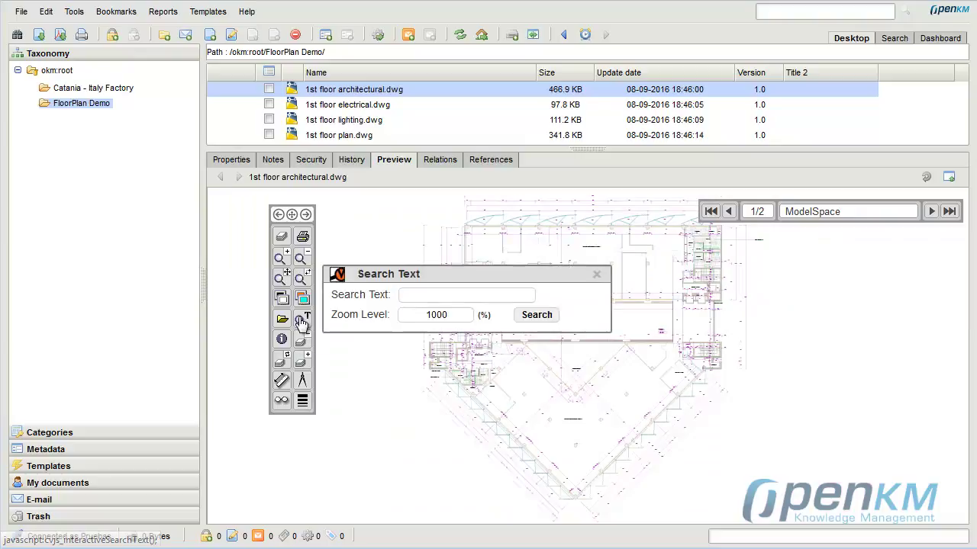
{"action": "left_click", "coordinate": [424, 296]}
{"action": "type", "text": "a"}
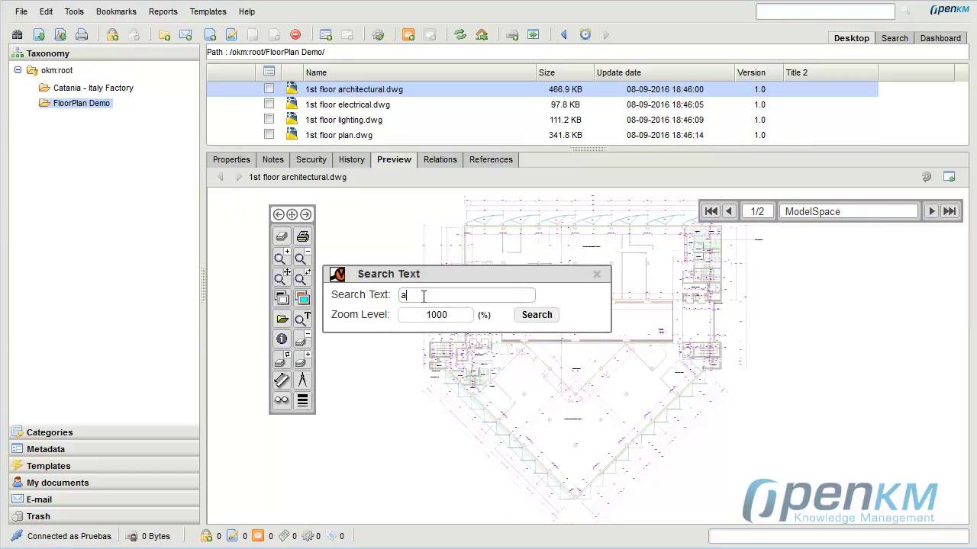
{"action": "type", "text": "vac"}
{"action": "left_click", "coordinate": [530, 320]}
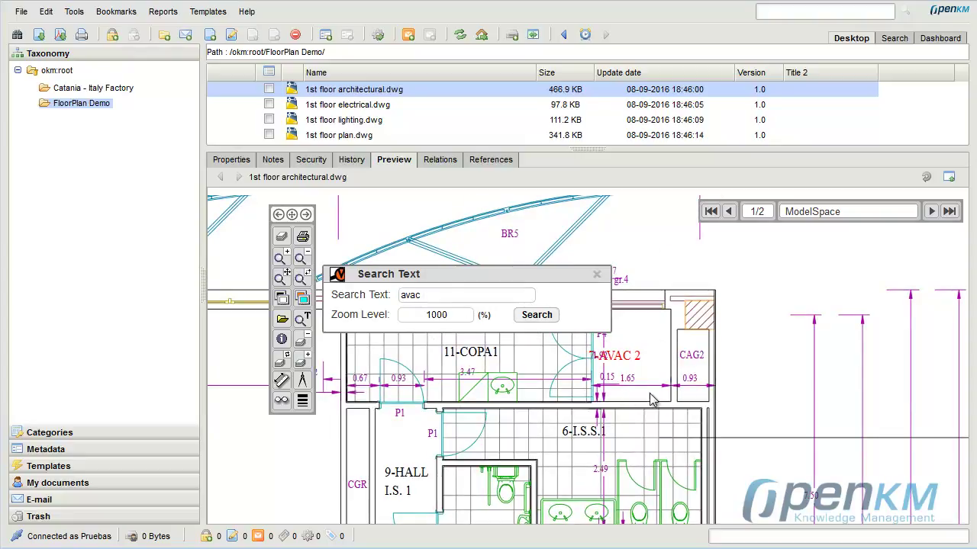
{"action": "left_click", "coordinate": [597, 273]}
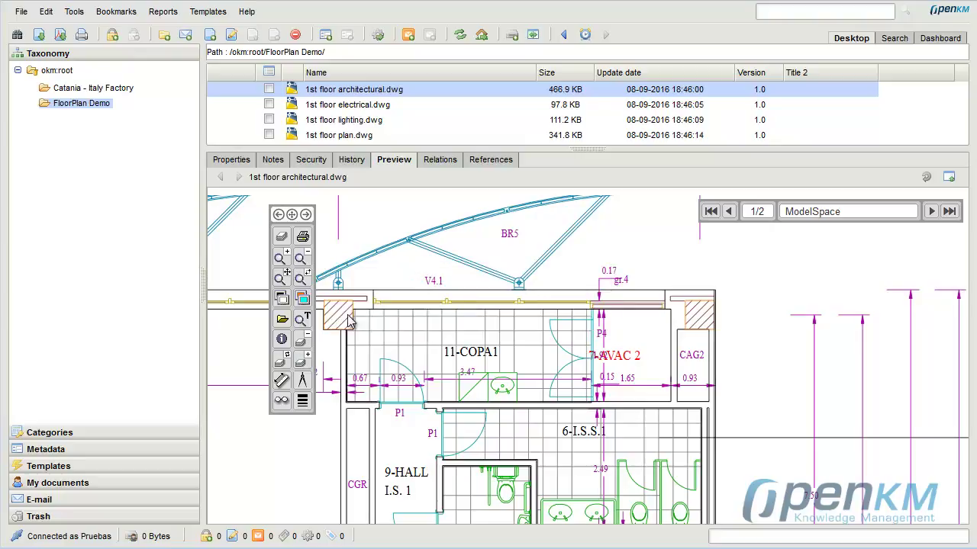
Fit the whole drawing and turn off the layers TEXT_O, SECTIONS_CORTE, DIMENSIONS_COTAS_, VAO and PAVM
{"action": "left_click", "coordinate": [280, 279]}
{"action": "left_click", "coordinate": [281, 238]}
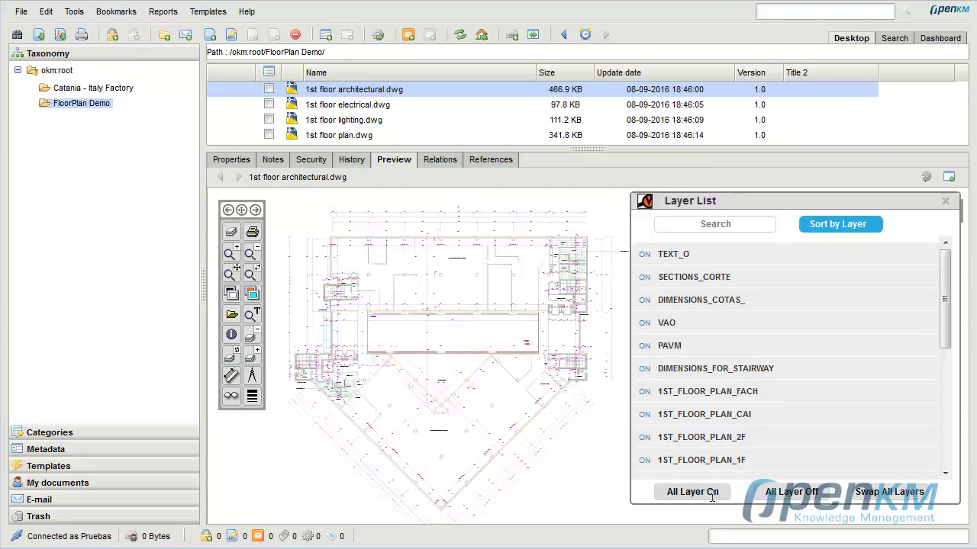
{"action": "left_click", "coordinate": [645, 254]}
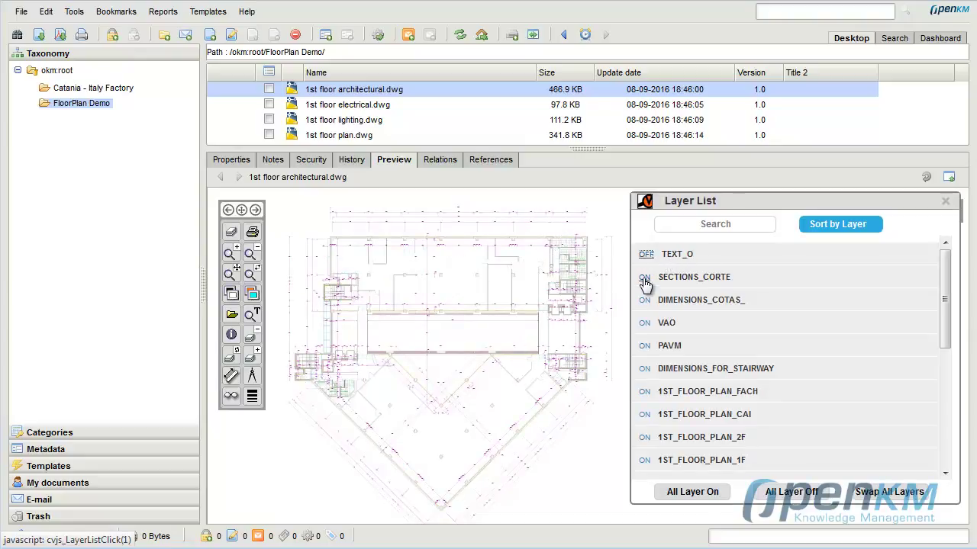
{"action": "left_click", "coordinate": [645, 277]}
{"action": "left_click", "coordinate": [644, 300]}
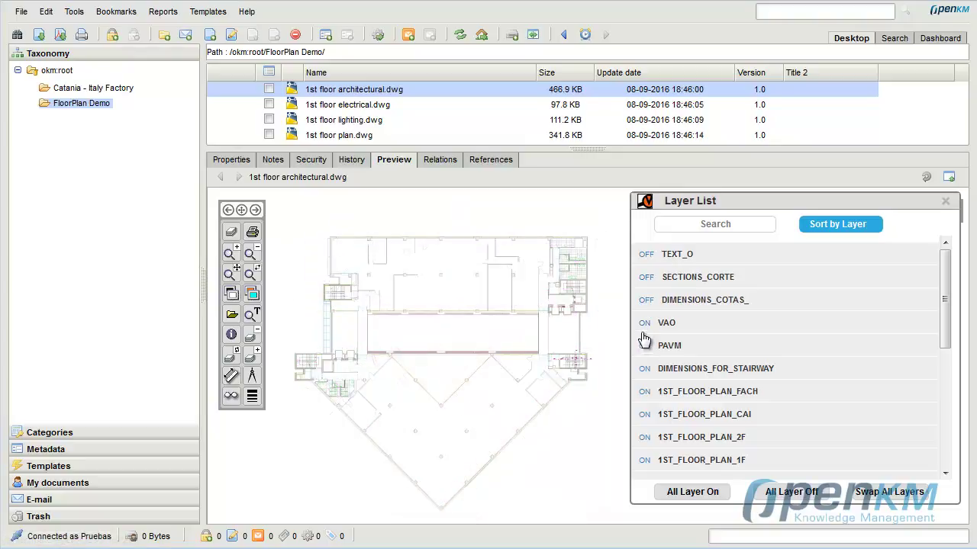
{"action": "left_click", "coordinate": [645, 346]}
{"action": "left_click", "coordinate": [645, 323]}
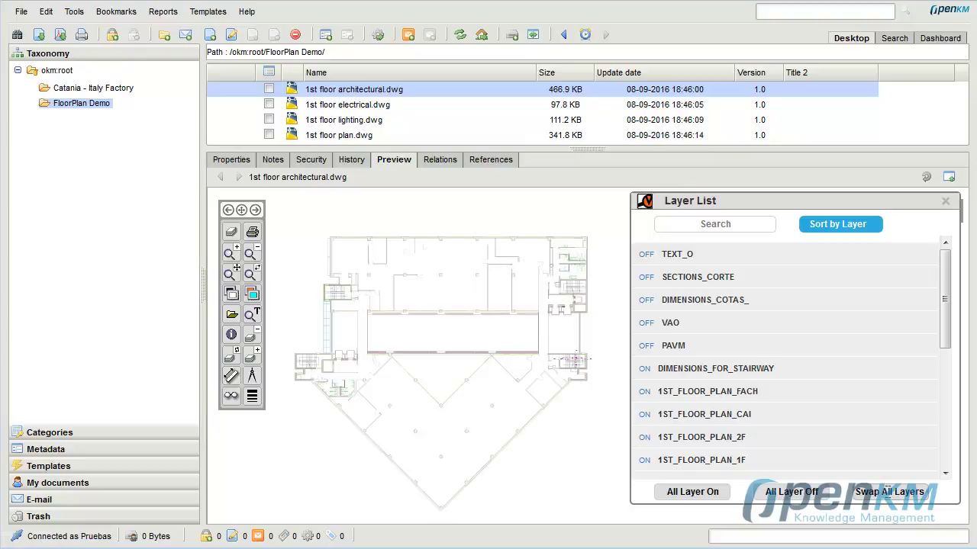
Swap the visibility of all layers twice, turn every layer off and turn all layers back on
{"action": "left_click", "coordinate": [887, 491]}
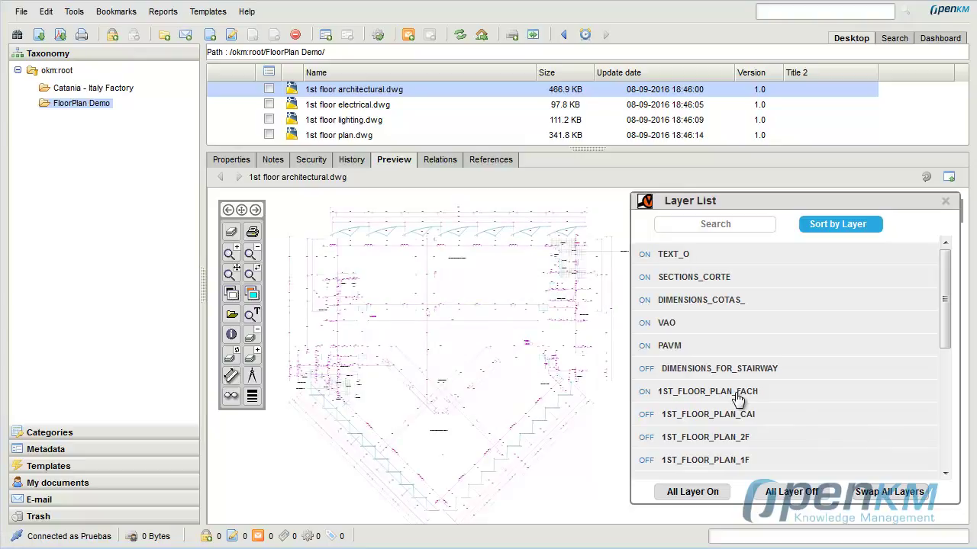
{"action": "left_click", "coordinate": [887, 492]}
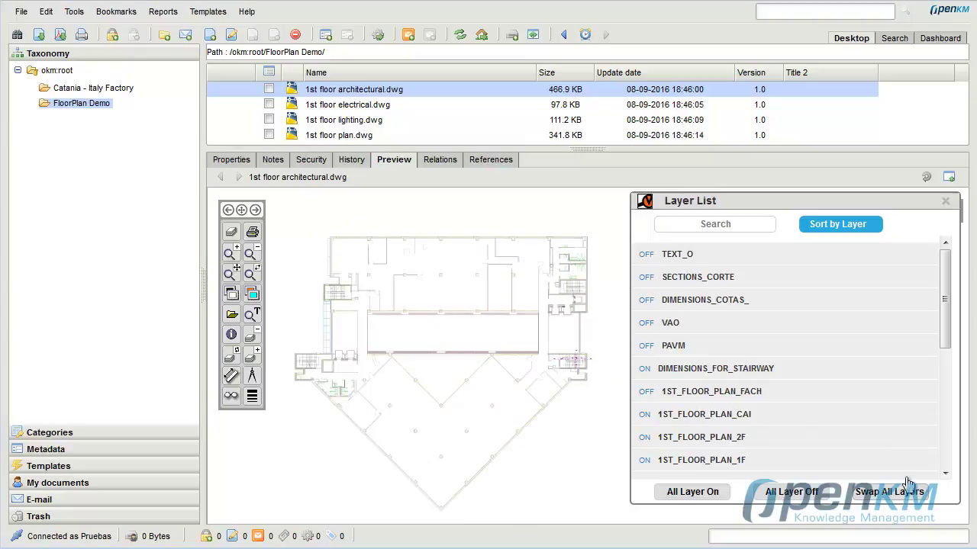
{"action": "left_click", "coordinate": [791, 493]}
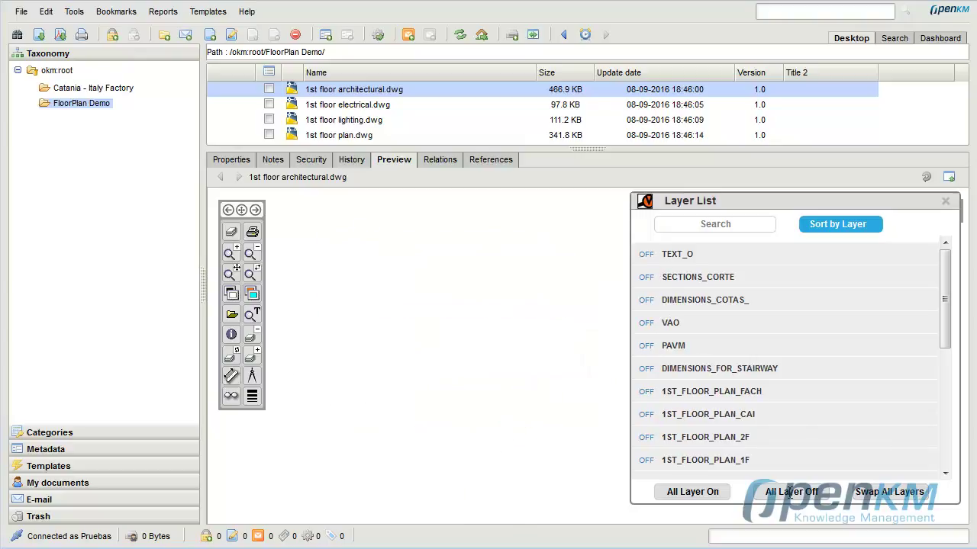
{"action": "left_click", "coordinate": [715, 491]}
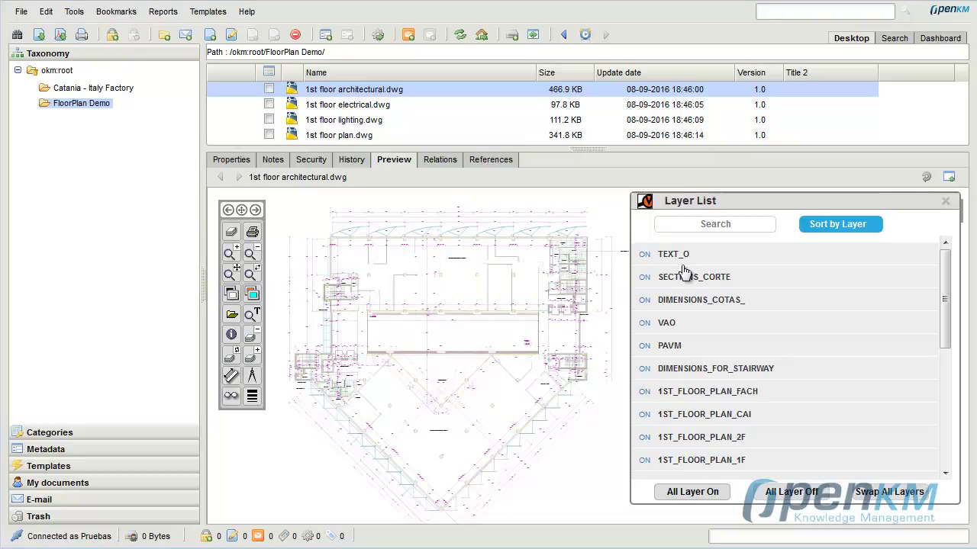
Filter the layer list by "hat", turn the 1ST_FLOOR_PLAN_HATCH layer off and on again, and close the list
{"action": "left_click", "coordinate": [701, 225]}
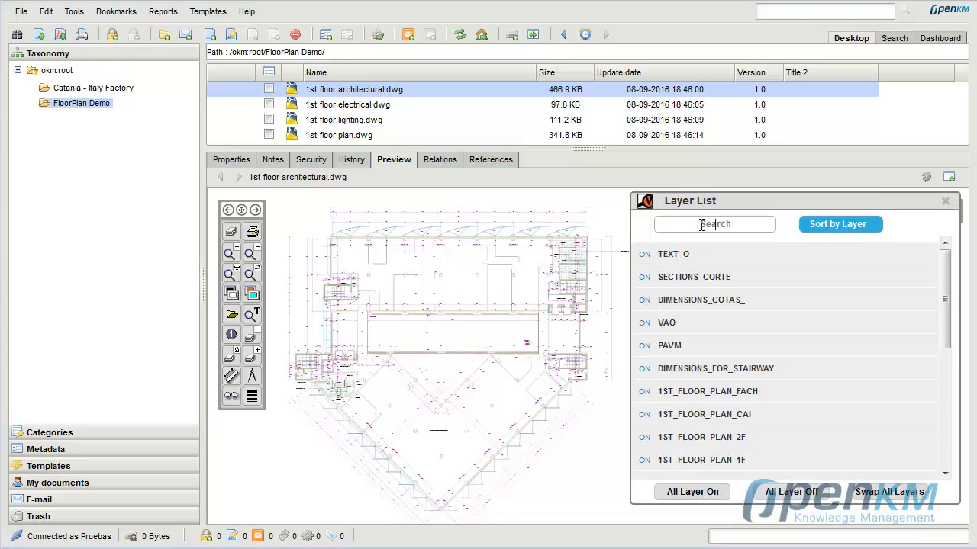
{"action": "type", "text": "hat"}
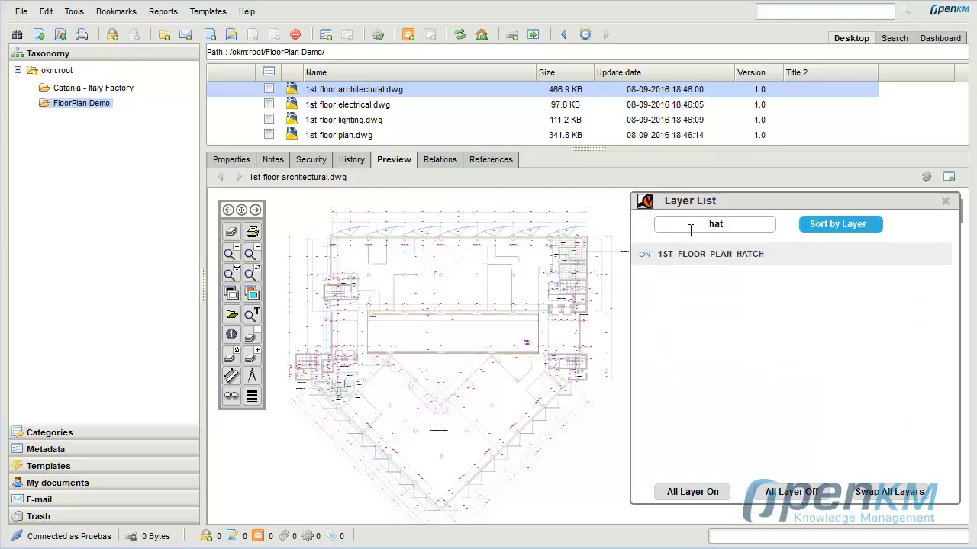
{"action": "left_click", "coordinate": [645, 255]}
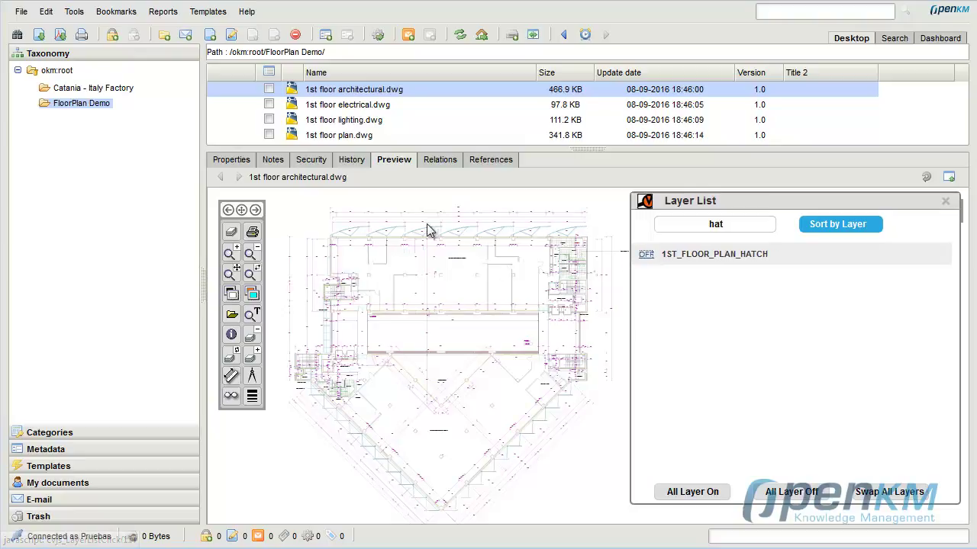
{"action": "left_click", "coordinate": [643, 259]}
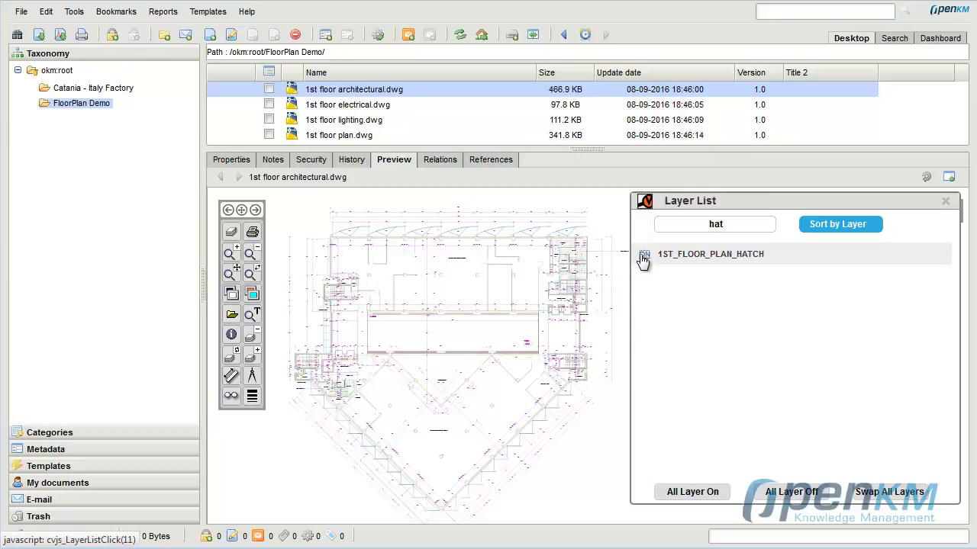
{"action": "left_click", "coordinate": [945, 203]}
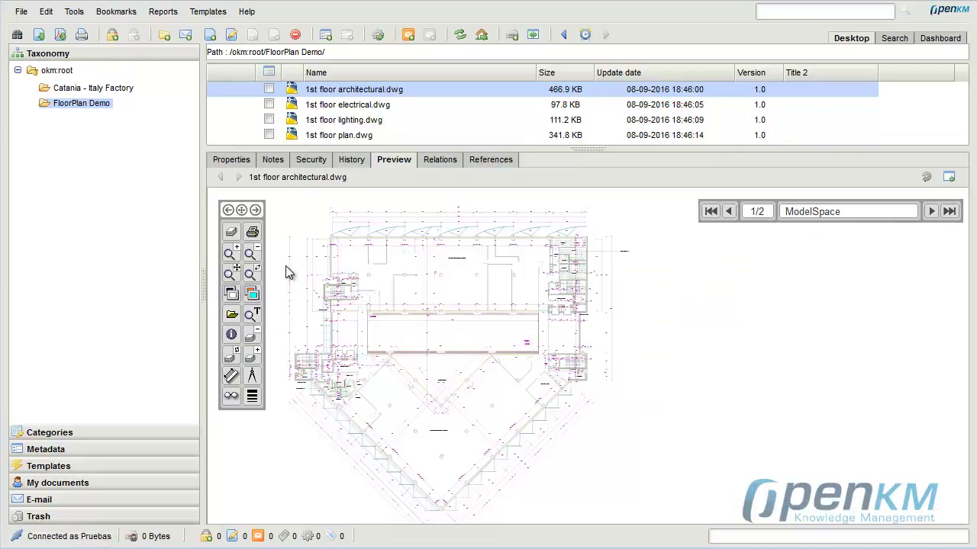
Zoom to a window around the middle of the floor plan, covering the central hall
{"action": "left_click", "coordinate": [257, 275]}
{"action": "left_click_drag", "start_coordinate": [316, 280], "coordinate": [590, 418]}
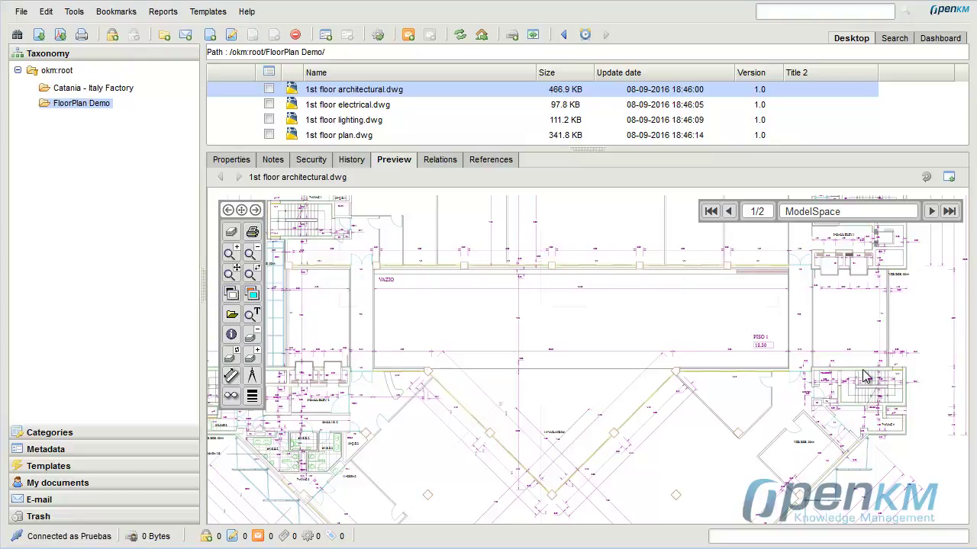
Swap the visibility of all layers and turn every layer back on
{"action": "left_click", "coordinate": [235, 362]}
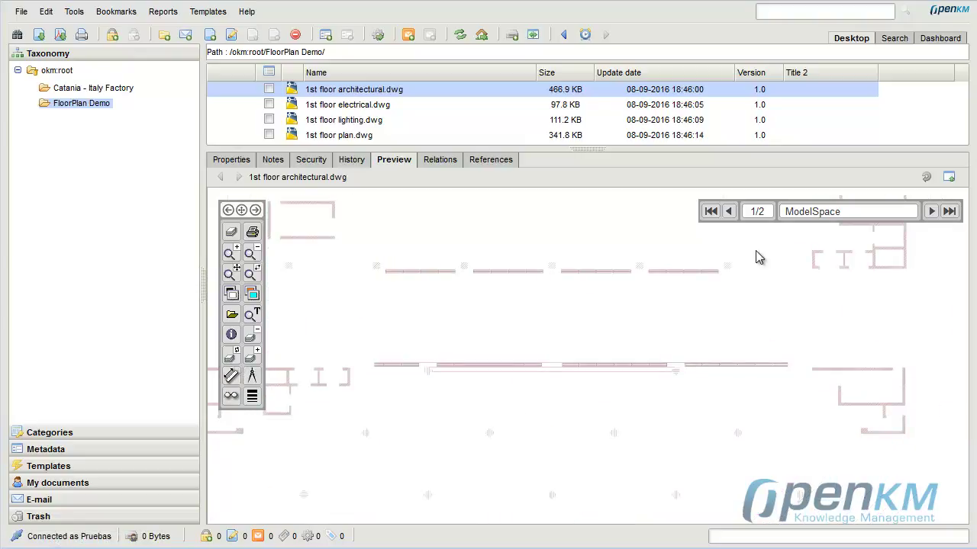
{"action": "left_click", "coordinate": [254, 365]}
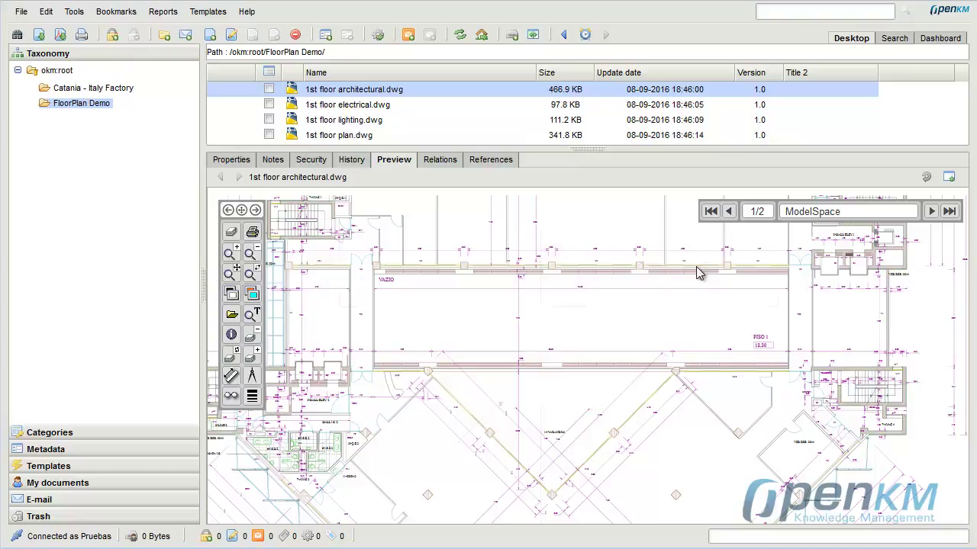
Calibrate the measurement scale to 1.55 m over the dimensioned span between the 0.90 and 0.63 dimensions
{"action": "scroll", "coordinate": [428, 373], "scroll_direction": "up", "scroll_amount": 5}
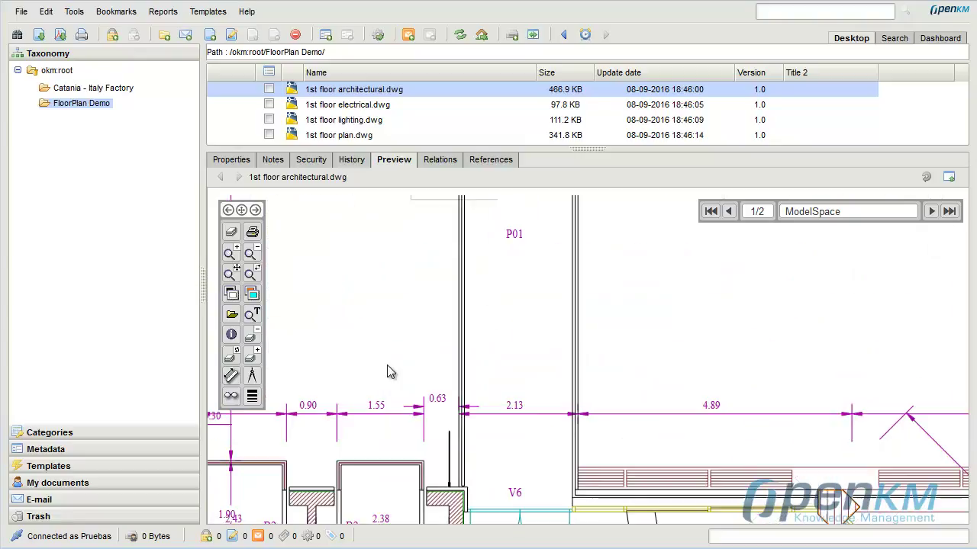
{"action": "left_click", "coordinate": [253, 378]}
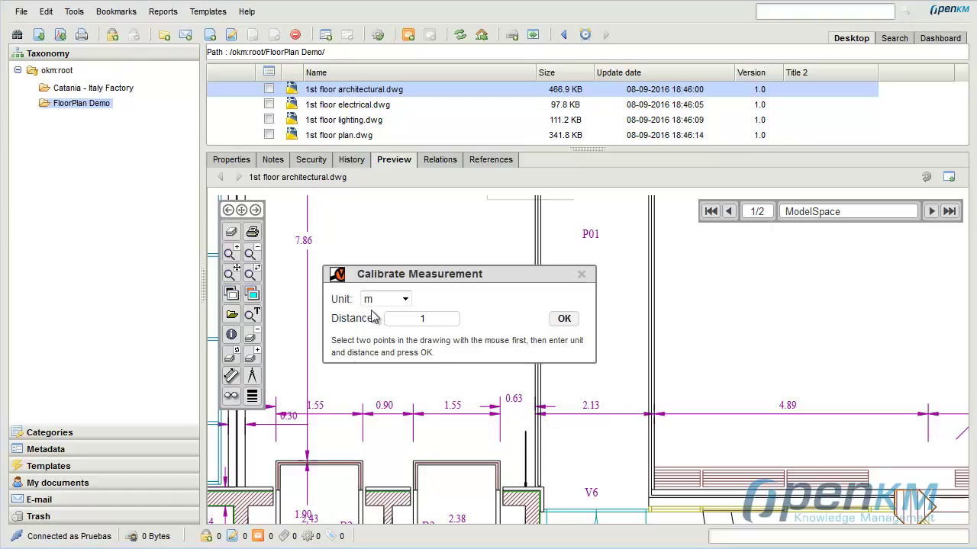
{"action": "left_click_drag", "start_coordinate": [428, 318], "coordinate": [402, 318]}
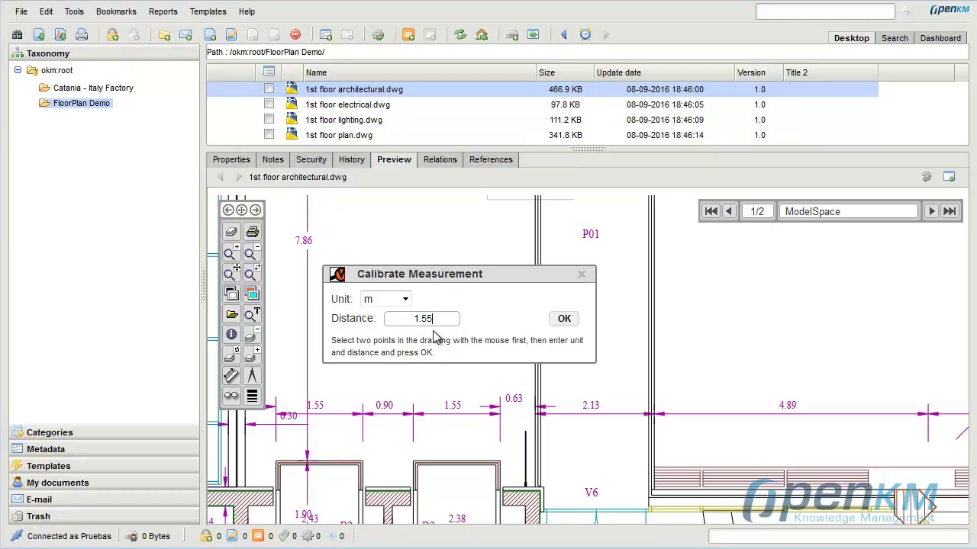
{"action": "left_click_drag", "start_coordinate": [415, 424], "coordinate": [497, 420]}
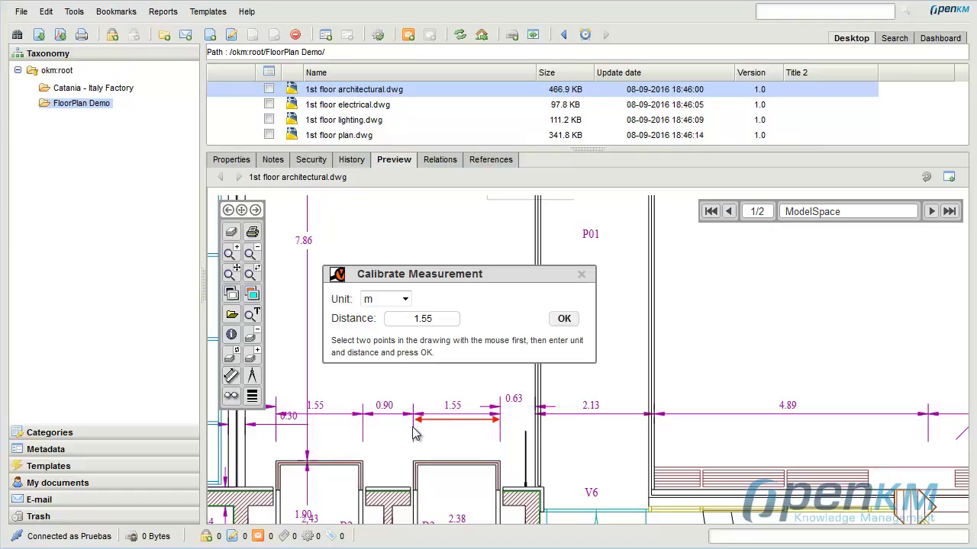
{"action": "left_click", "coordinate": [564, 319]}
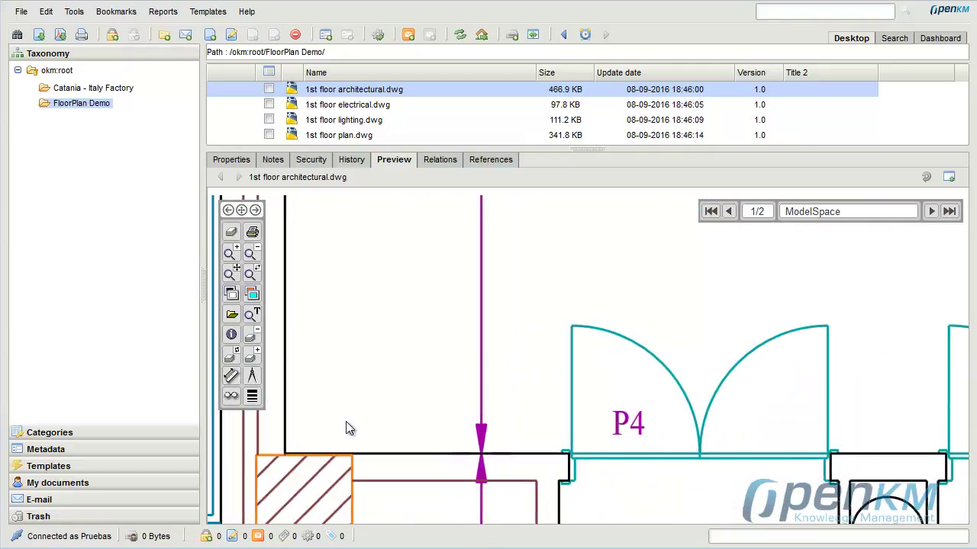
Measure the width of the double-door opening P4 from jamb to jamb
{"action": "left_click", "coordinate": [230, 375]}
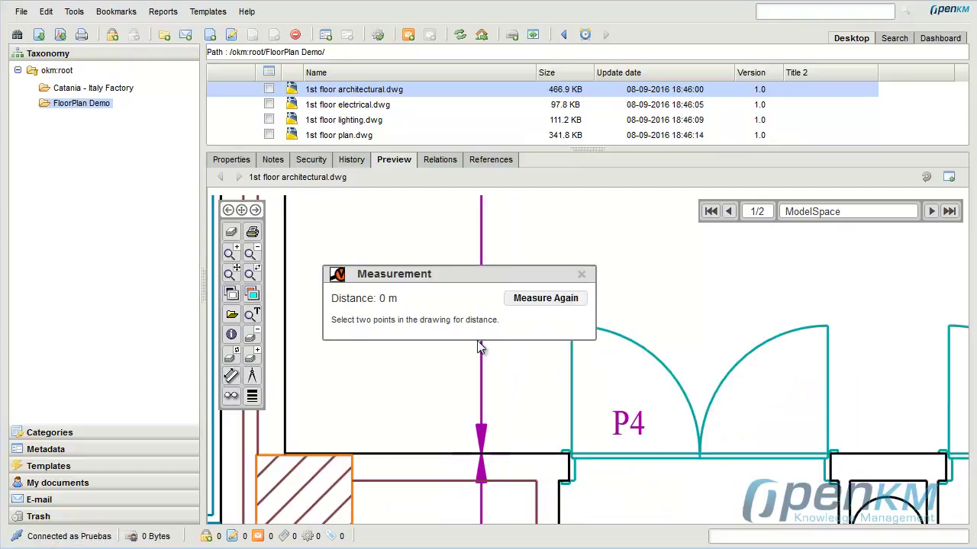
{"action": "left_click", "coordinate": [577, 466]}
{"action": "left_click", "coordinate": [662, 466]}
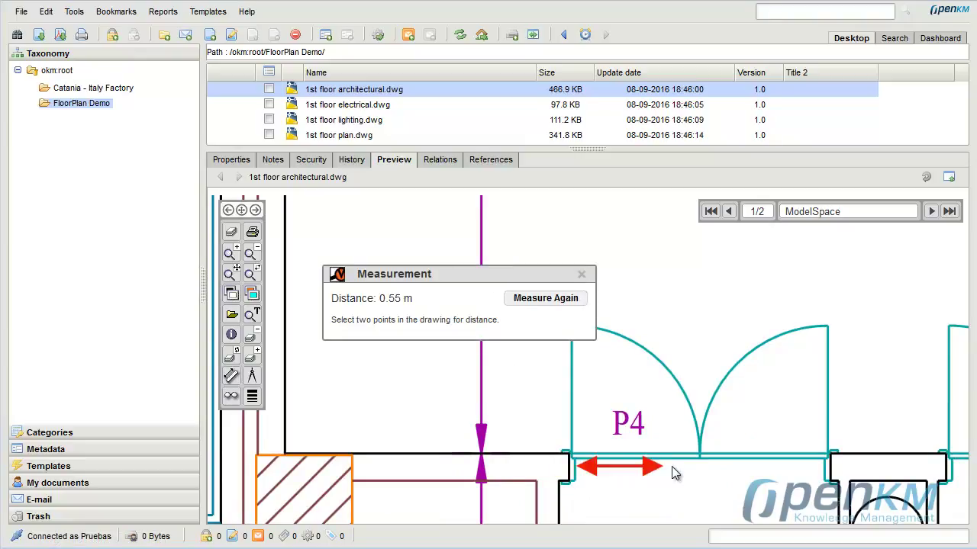
{"action": "left_click", "coordinate": [821, 468]}
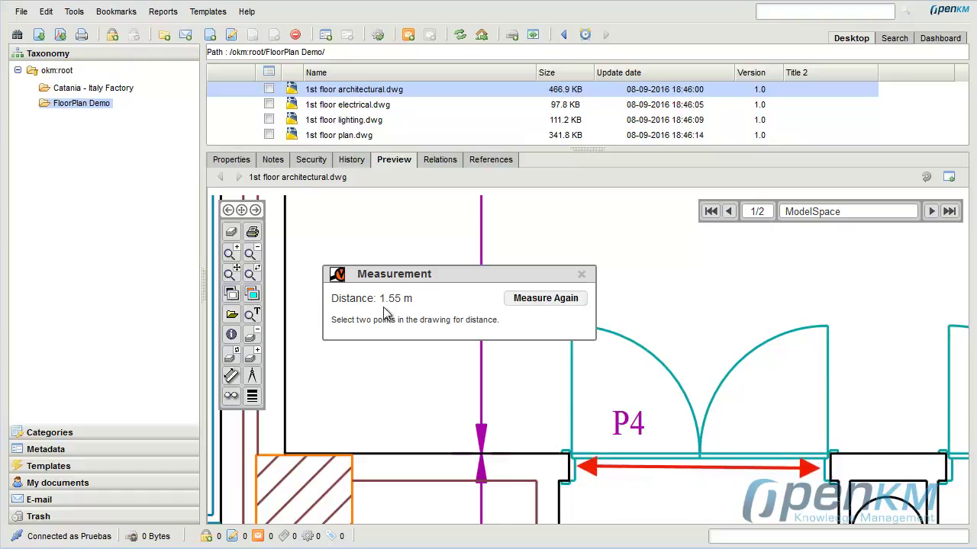